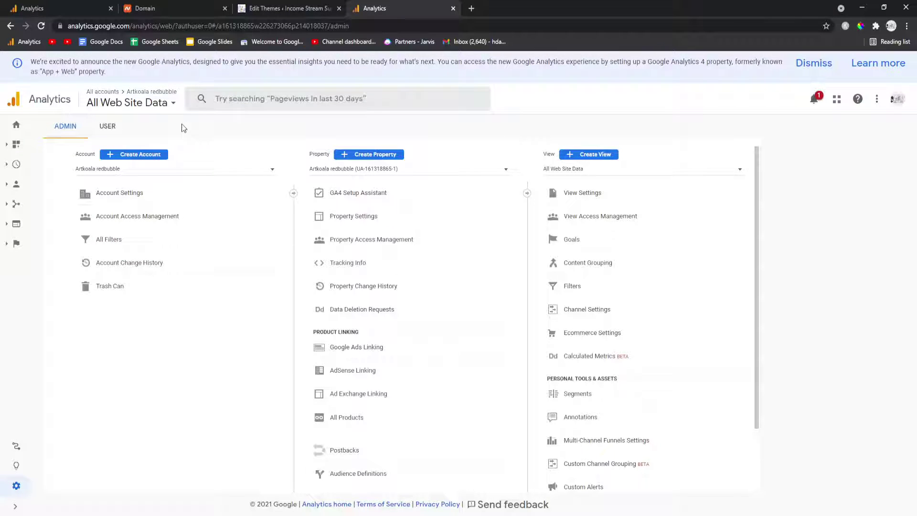
Step: Create a new Analytics account named 'incomestreamsurfers' that shares data with Google products and services
left_click(149, 158)
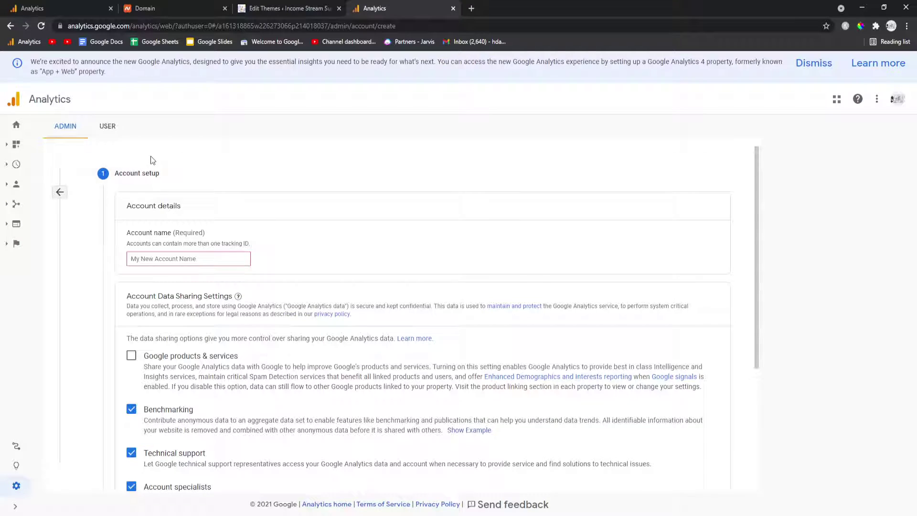
left_click(206, 261)
type("incomestreamsurfers")
left_click(132, 356)
scroll(269, 356, "down", 4)
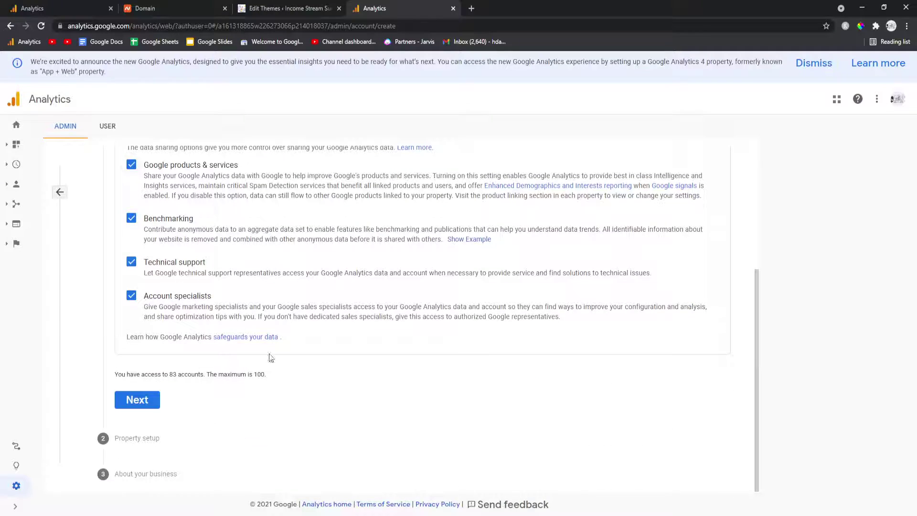
Step: Move on to property setup and name the property 'incomestreamsurfers'
left_click(138, 400)
left_click(201, 283)
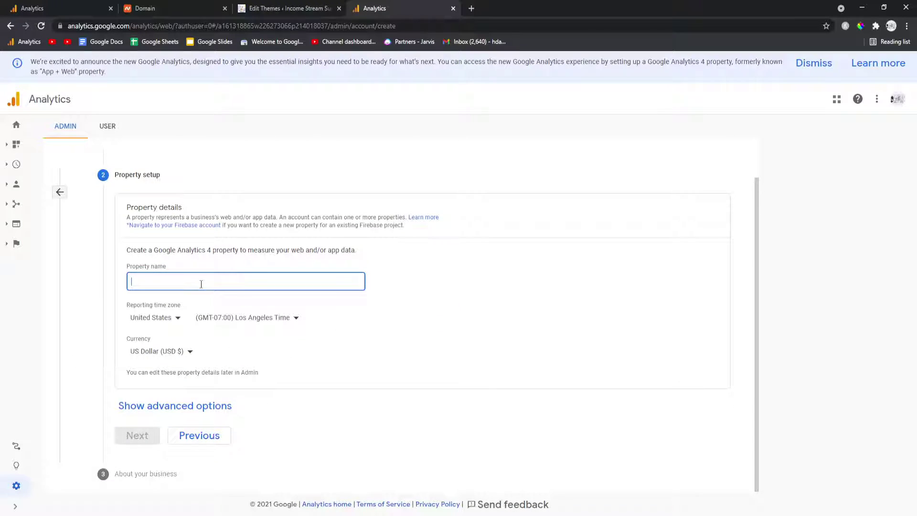
type("incomestreams")
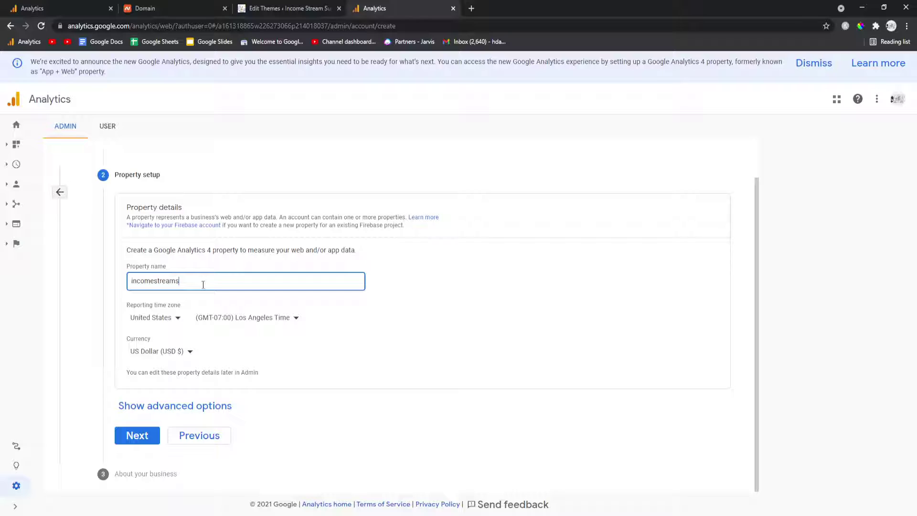
type("urfers")
left_click(150, 405)
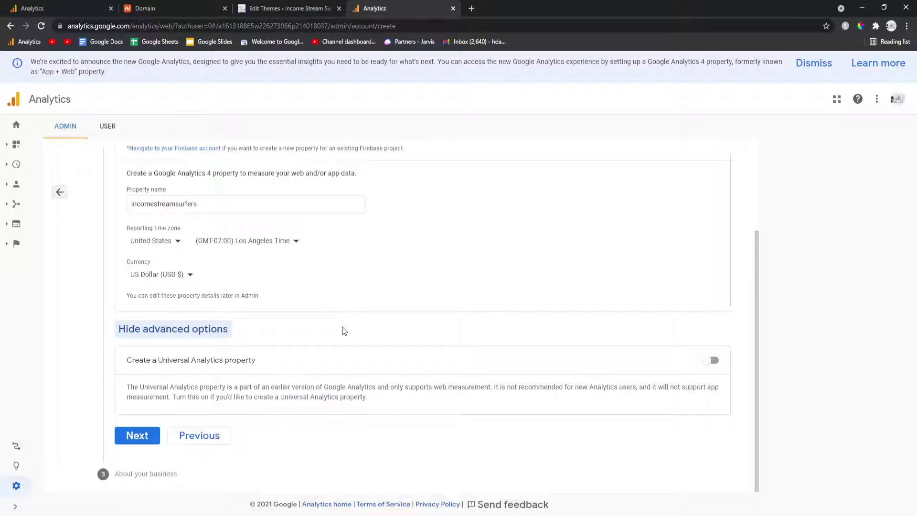
scroll(153, 319, "up", 3)
scroll(176, 345, "down", 2)
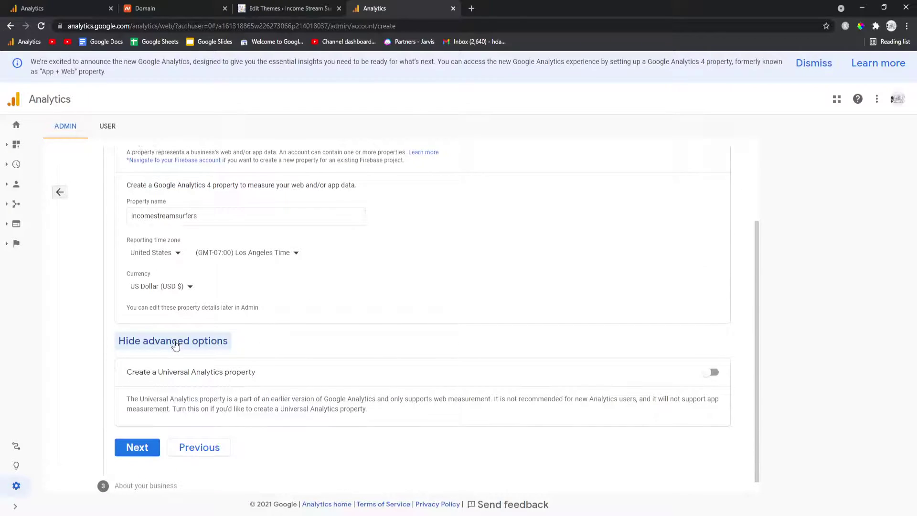
scroll(395, 324, "up", 1)
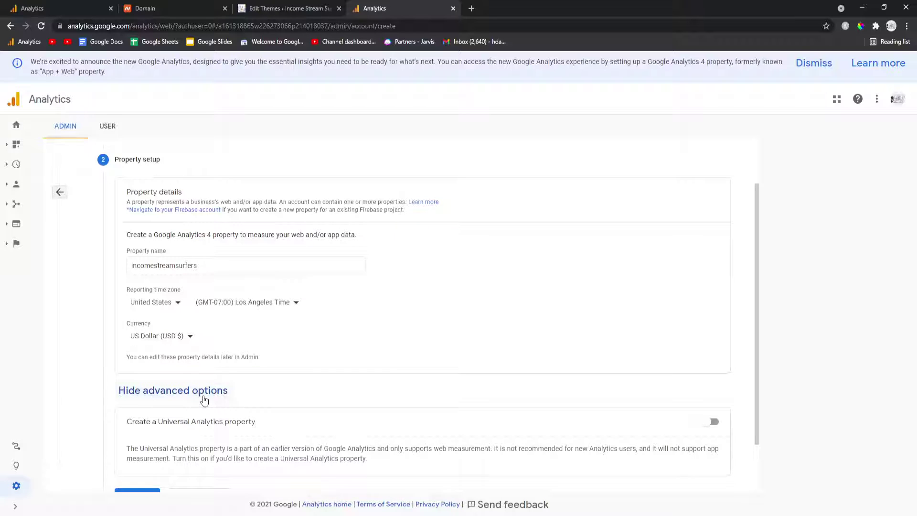
scroll(205, 400, "down", 2)
scroll(430, 382, "up", 1)
left_click(712, 372)
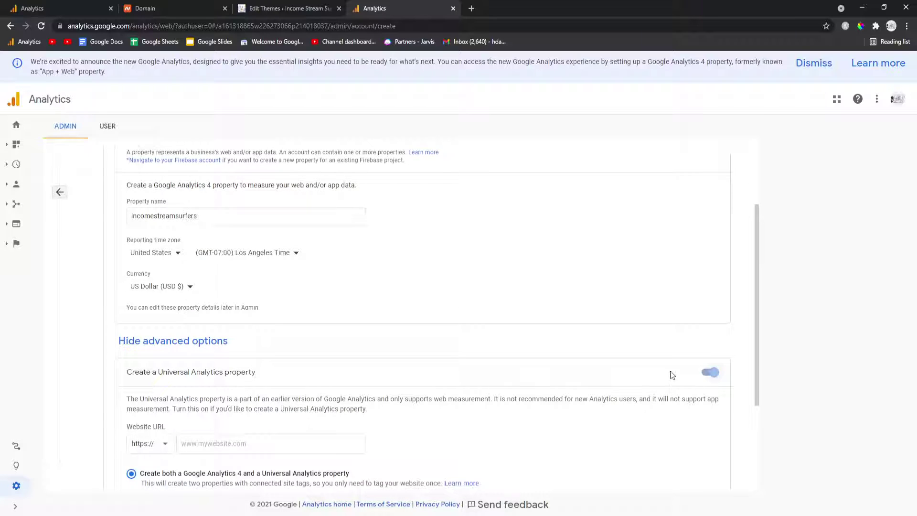
scroll(670, 375, "down", 1)
left_click(228, 394)
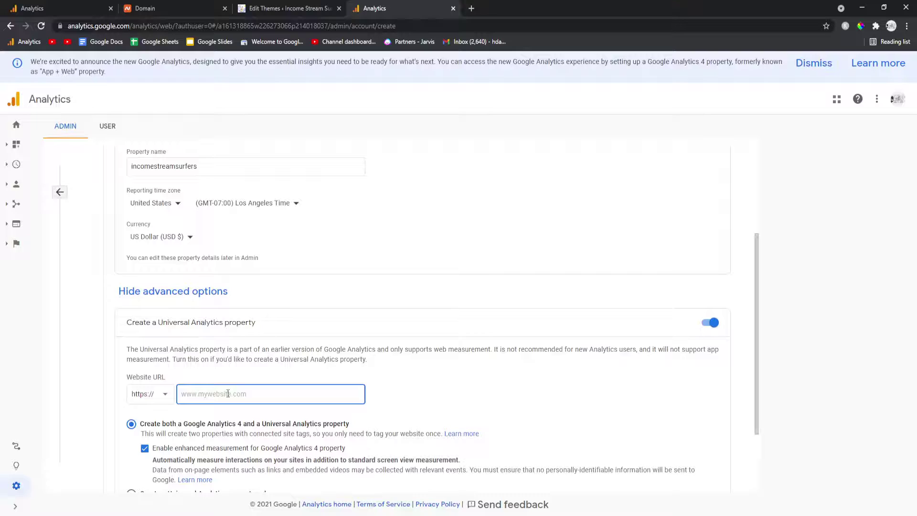
type("www")
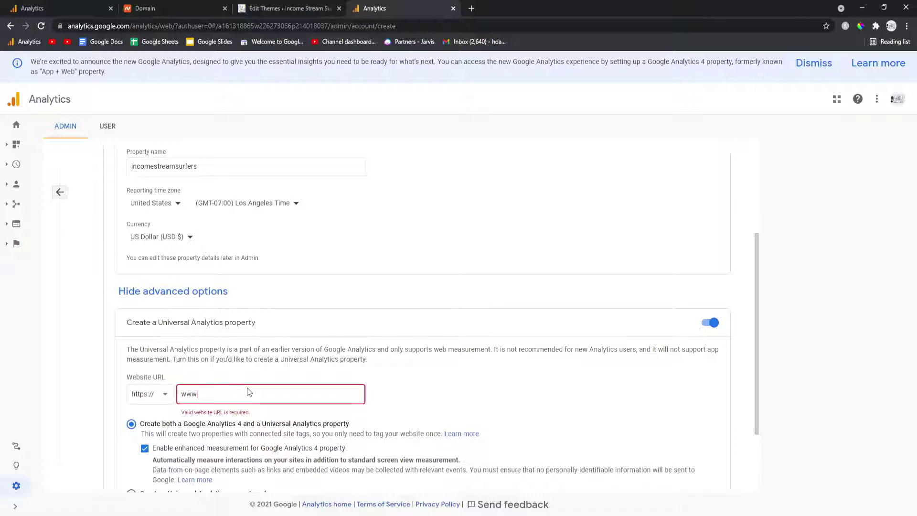
key("BackSpace")
key("BackSpace")
key("BackSpace")
type("incomestreamsurfers.com")
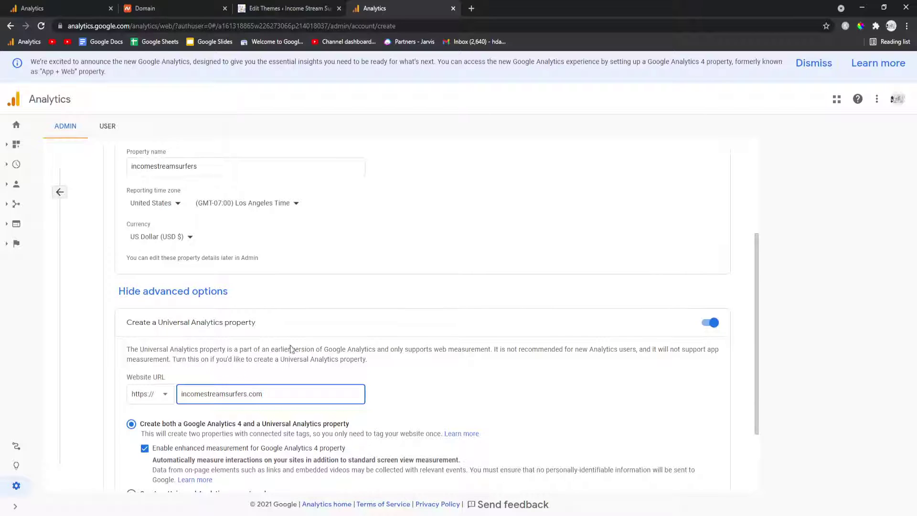
scroll(219, 362, "down", 2)
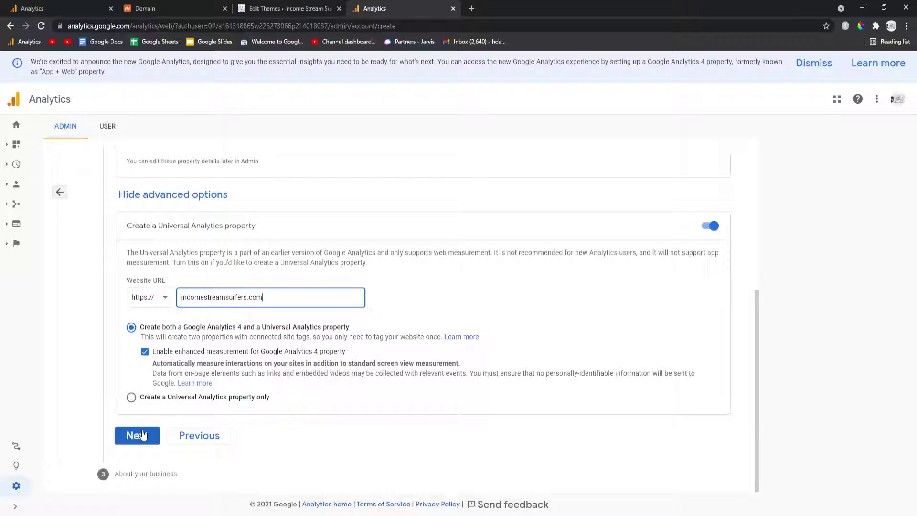
Step: In business details, tick every intended-use goal except Other
left_click(143, 435)
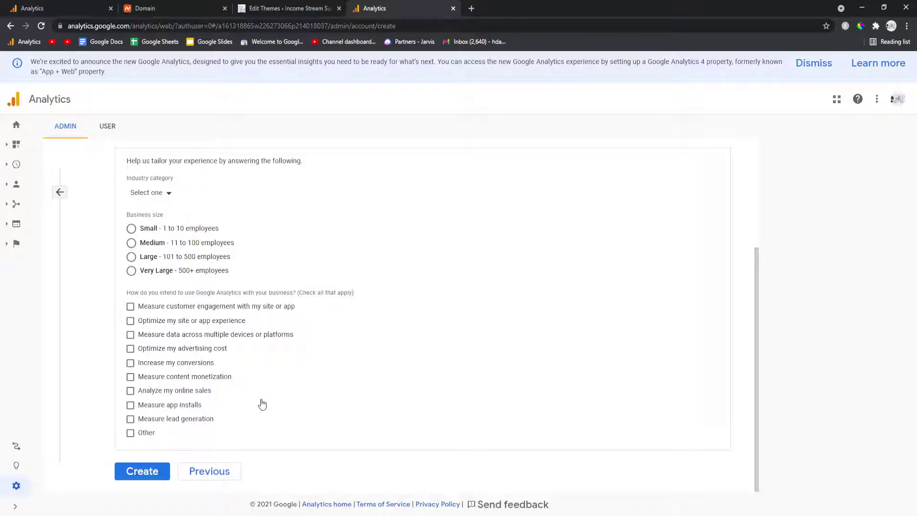
left_click(161, 311)
left_click(157, 321)
left_click(153, 334)
left_click(151, 349)
left_click(151, 364)
left_click(149, 377)
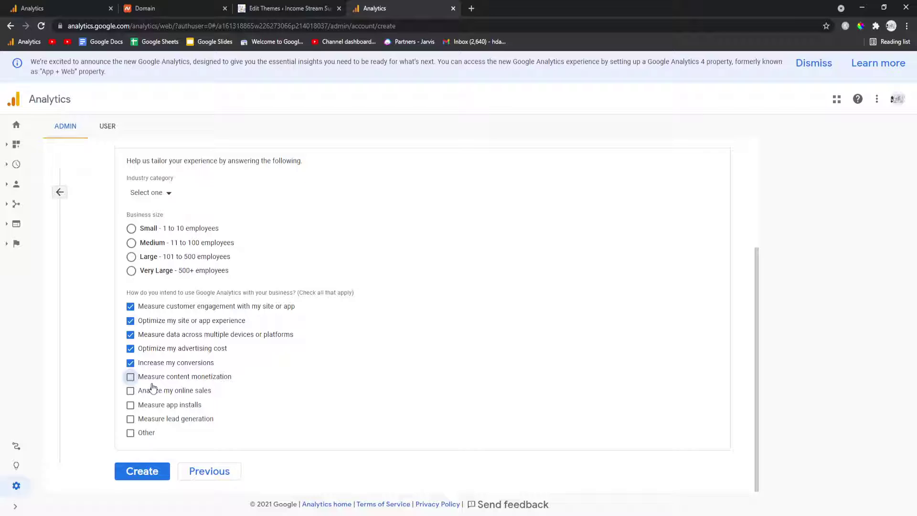
left_click(148, 391)
left_click(148, 405)
left_click(148, 419)
Step: Create the account and accept the Data Processing Terms
left_click(164, 471)
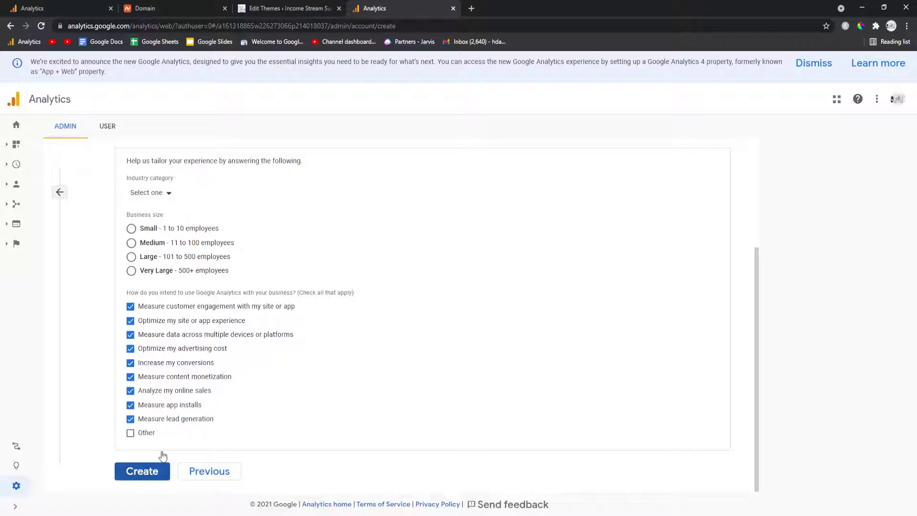
left_click(342, 243)
scroll(344, 382, "down", 1)
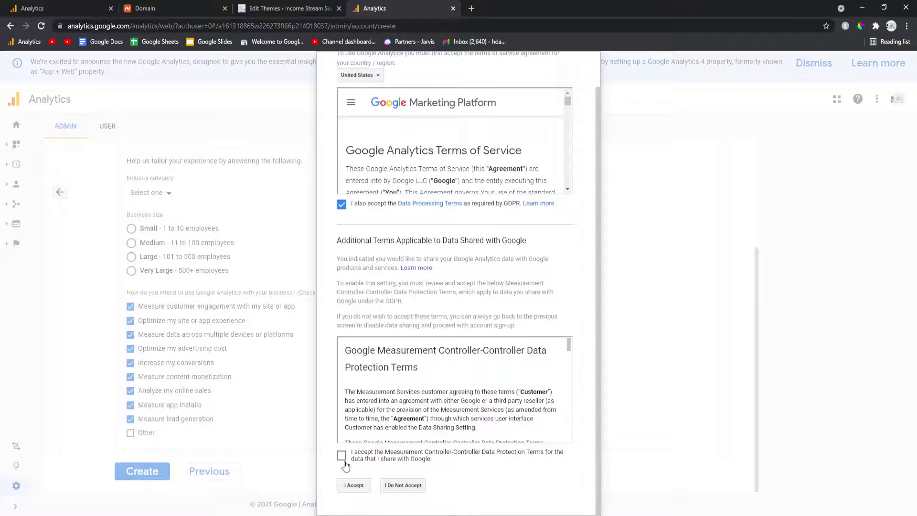
left_click(345, 487)
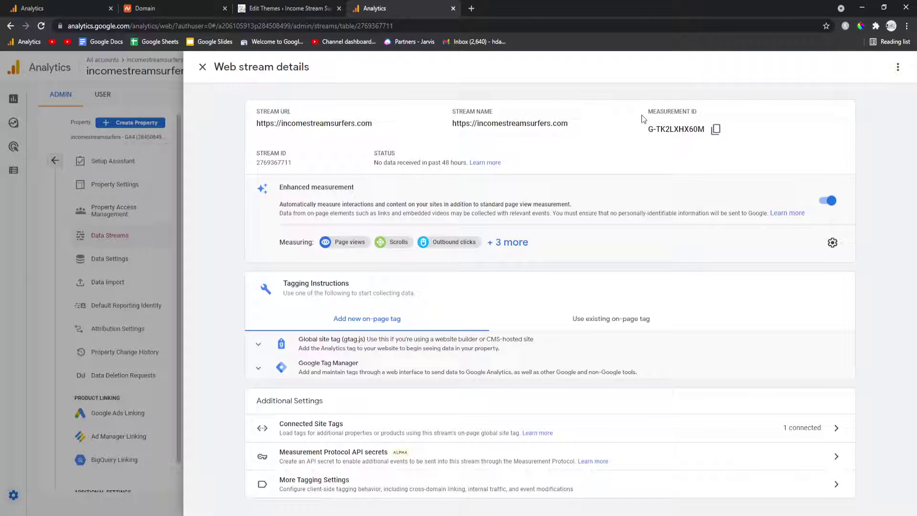
Step: Expand the web stream's Global site tag (gtag.js) code and copy the script
left_click(366, 349)
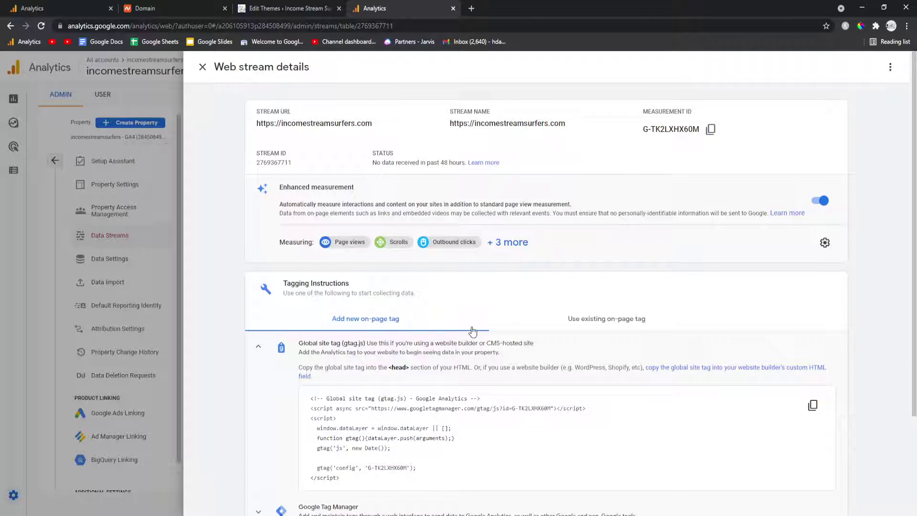
scroll(365, 348, "down", 2)
left_click_drag(365, 382, 304, 297)
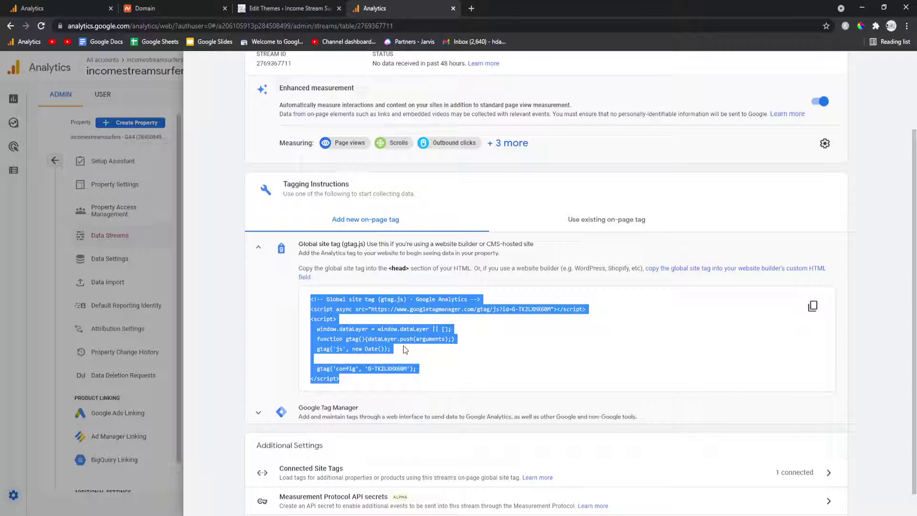
left_click(813, 306)
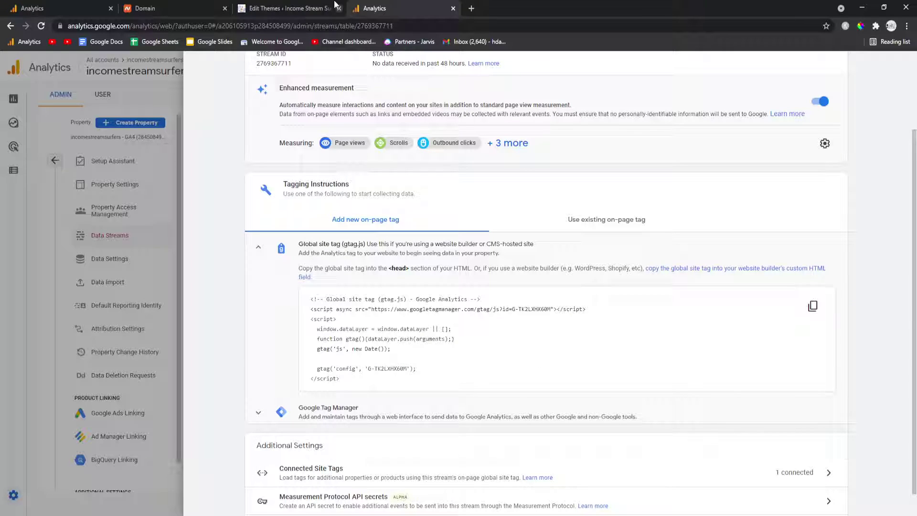
Step: Paste the gtag snippet into header.php below wp_head() before </head>, then update the file
left_click(301, 6)
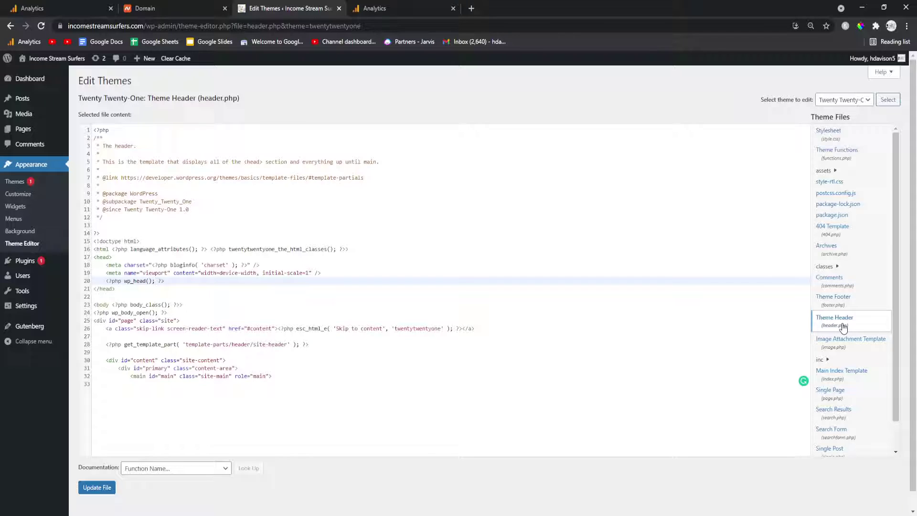
key("Return")
key("Return")
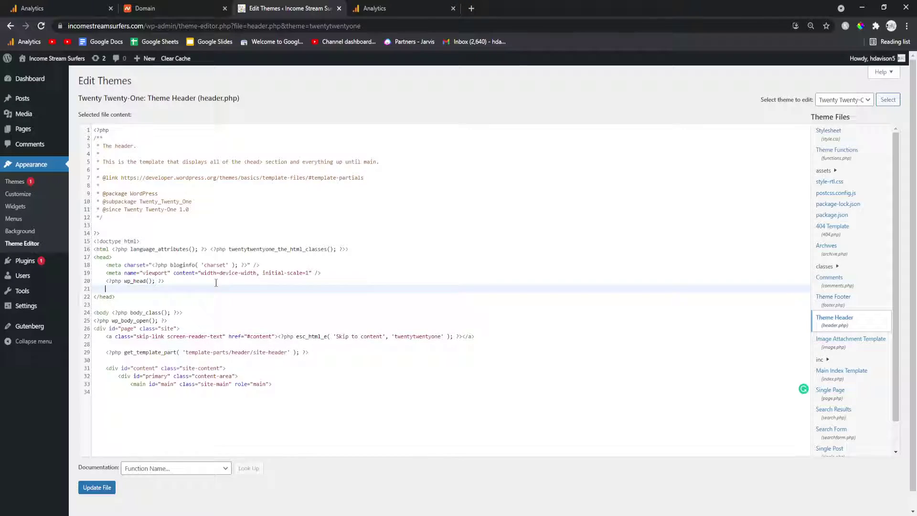
key("Up")
key("Return")
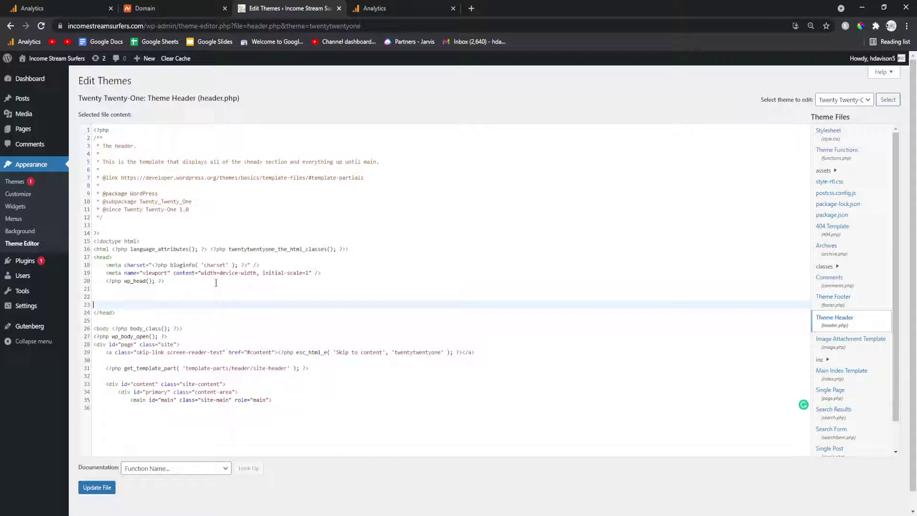
key("Up")
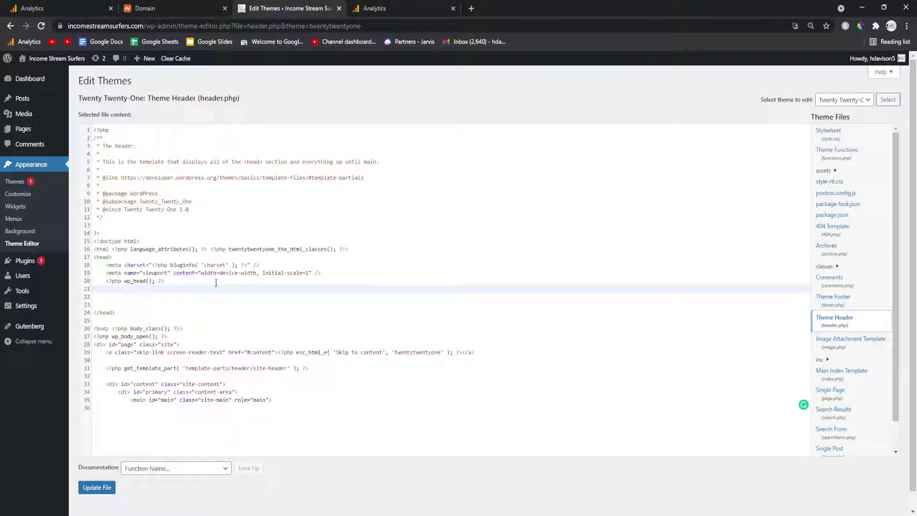
key("ctrl+v")
left_click(182, 282)
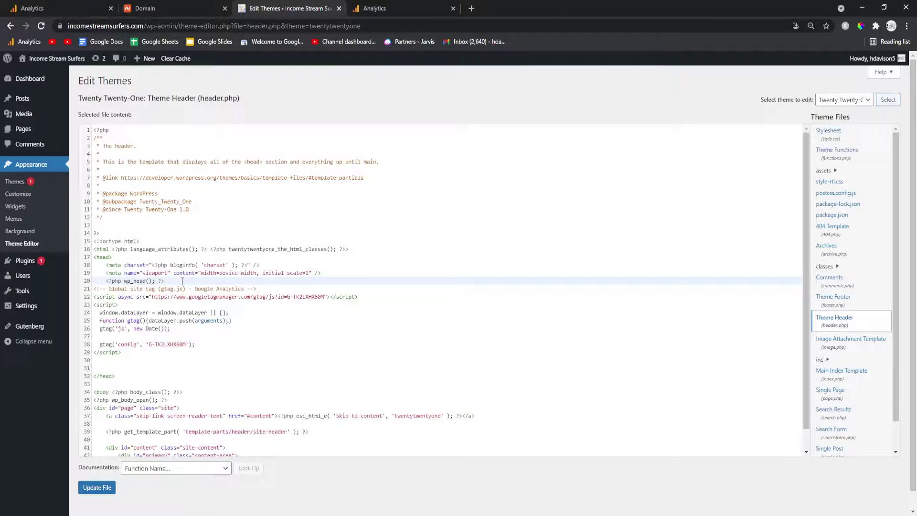
key("Return")
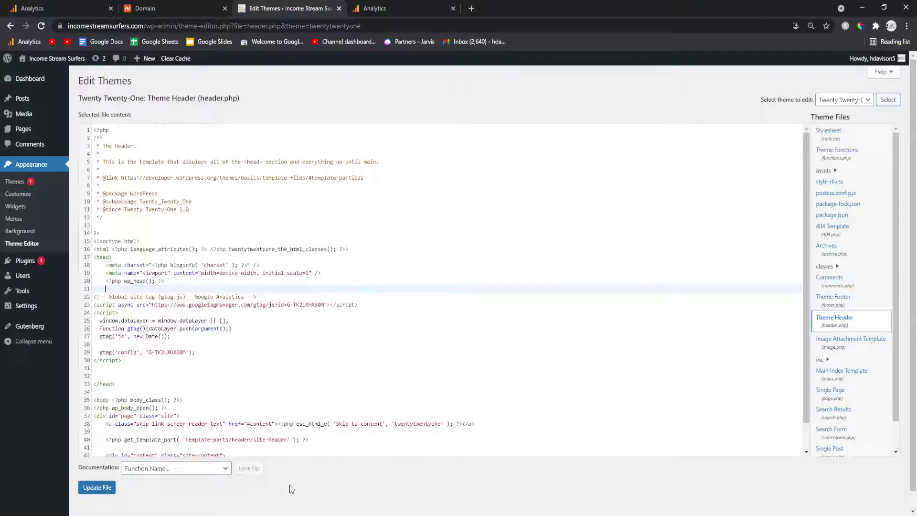
left_click(106, 492)
left_click(106, 492)
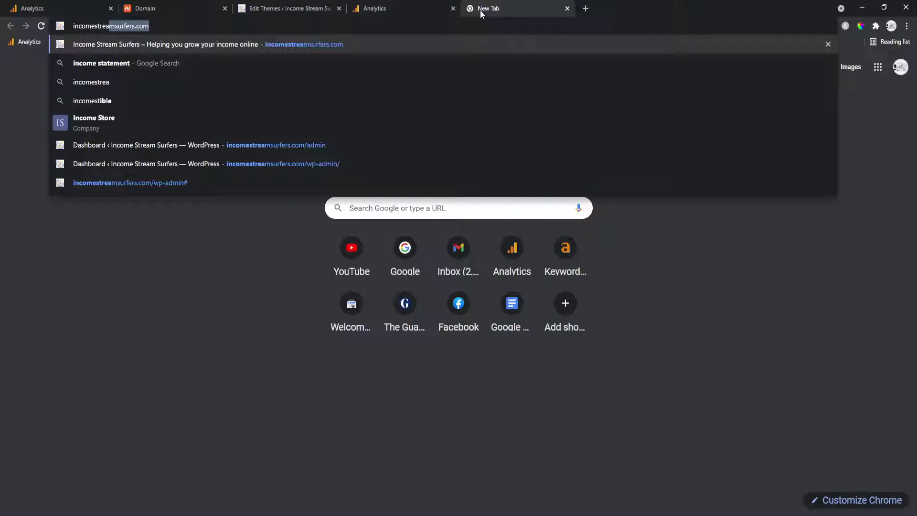
Step: Load incomestreamsurfers.com and find 'gtag' in the page elements through DevTools
key("Return")
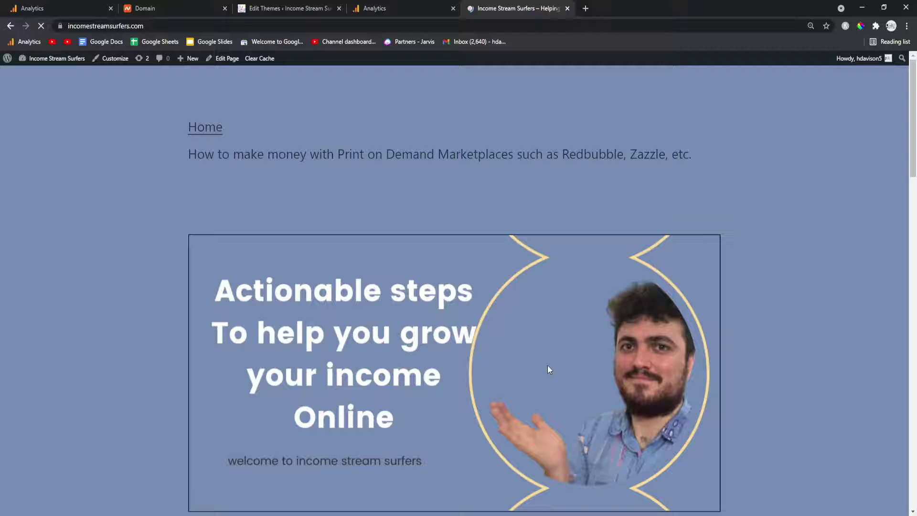
key("ctrl+shift+i")
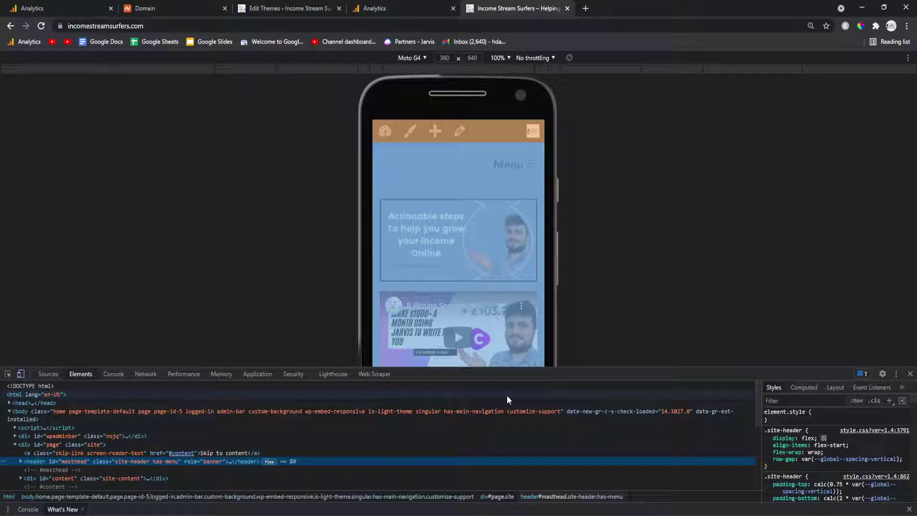
key("ctrl+f")
type("gr")
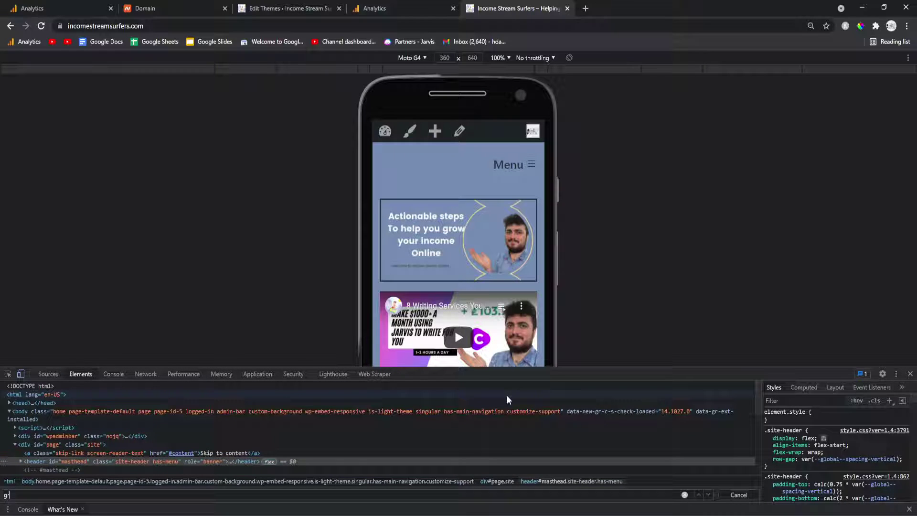
key("BackSpace")
type("tag")
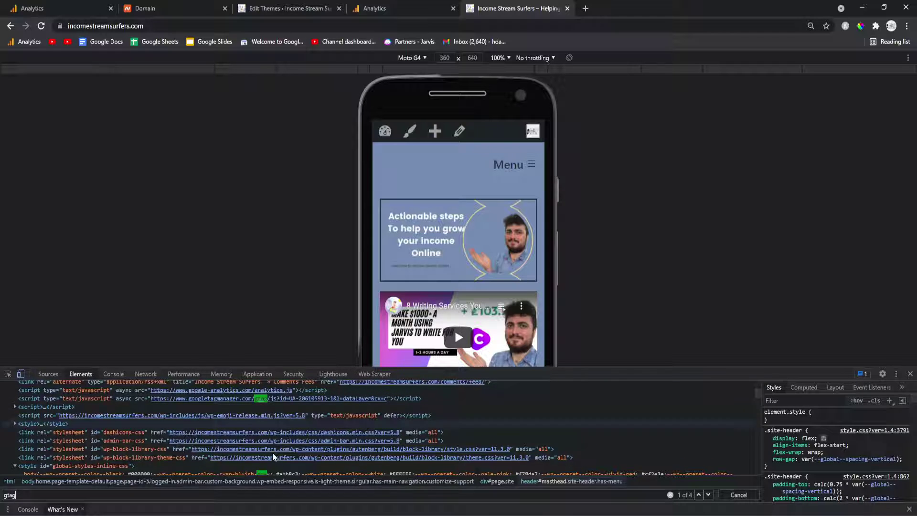
scroll(273, 454, "down", 1)
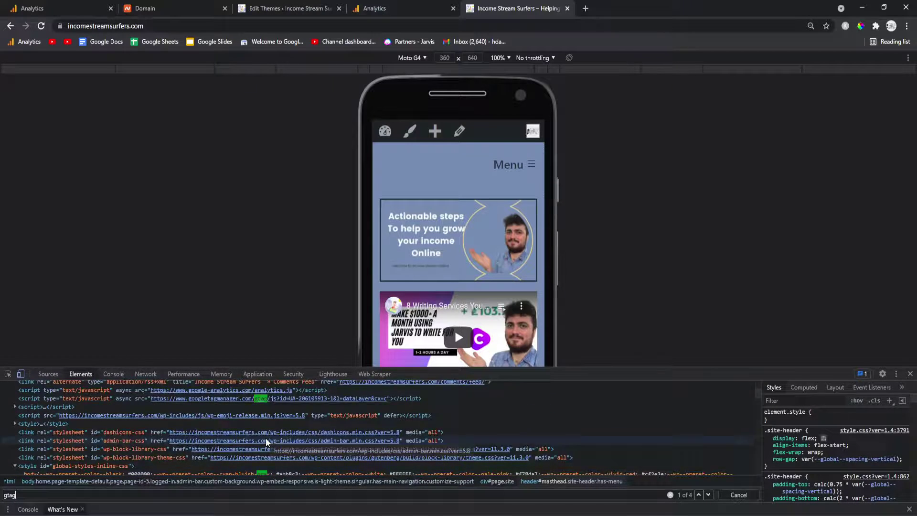
key("Return")
key("Return")
key("Return")
key("Return")
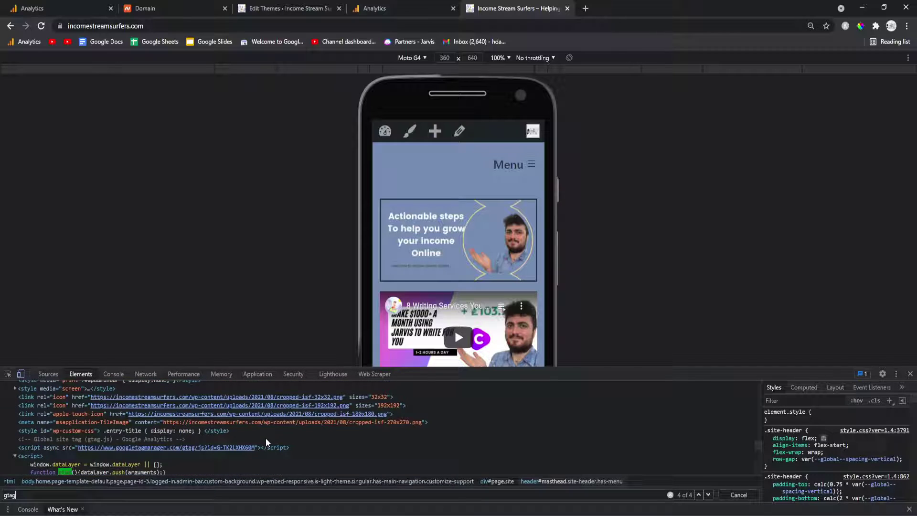
left_click(444, 5)
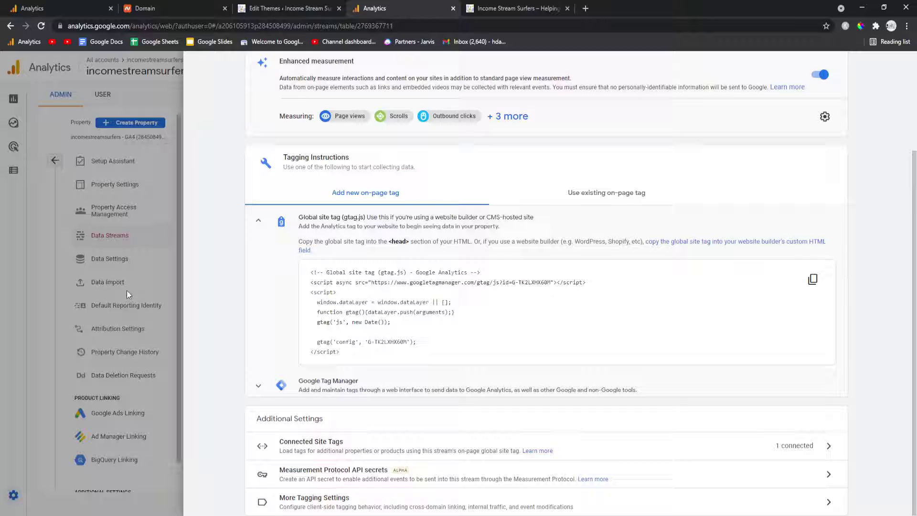
Step: Go to Reports and pick the incomestreamsurfers Universal Analytics property's All Web Site Data view
left_click(115, 286)
left_click(21, 99)
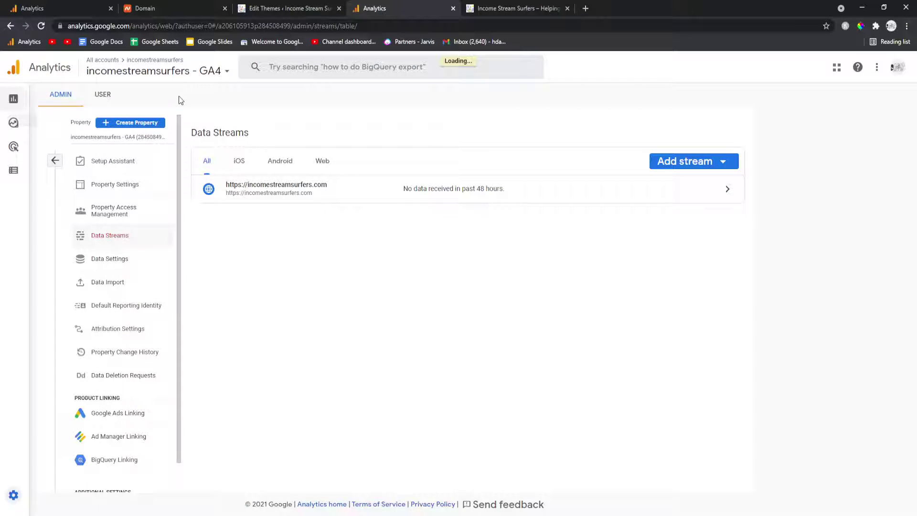
left_click(196, 71)
left_click(299, 149)
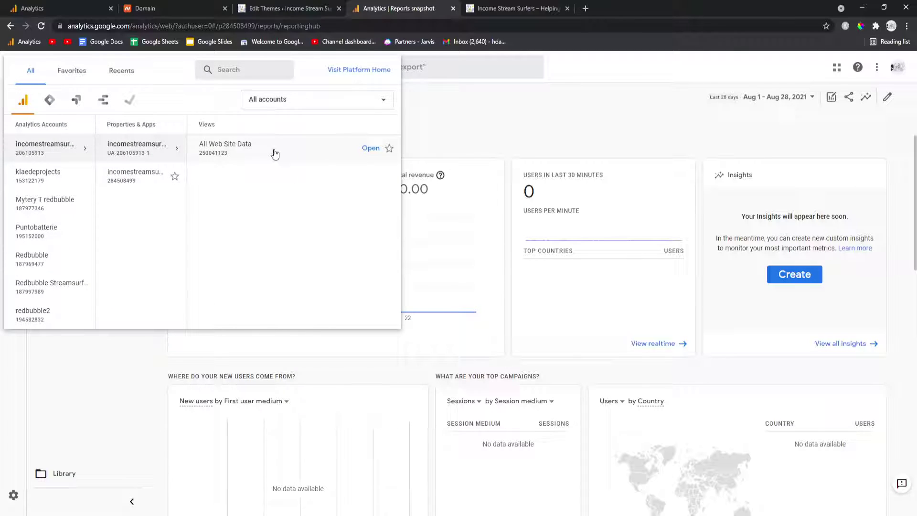
left_click(275, 149)
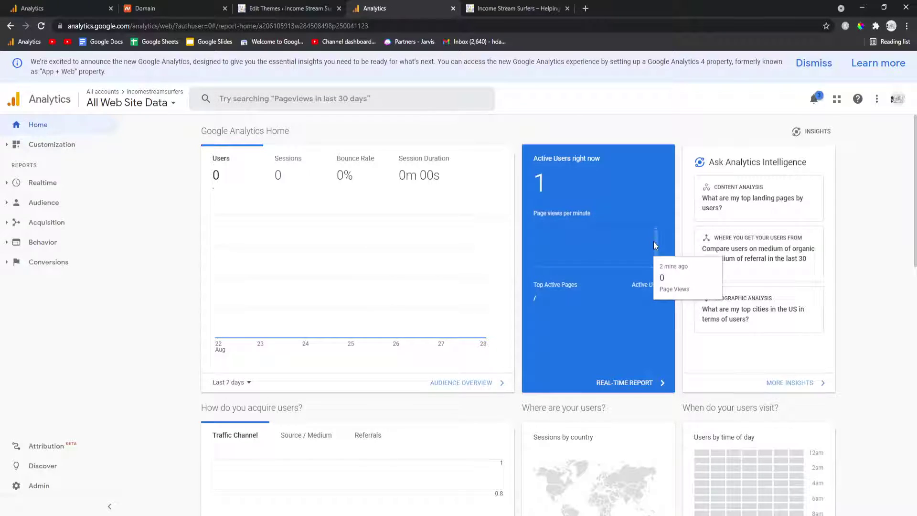
Step: Close the live-site tab and the Edit Themes tab, returning to the Analytics home's Real-time card
left_click(555, 9)
left_click(567, 8)
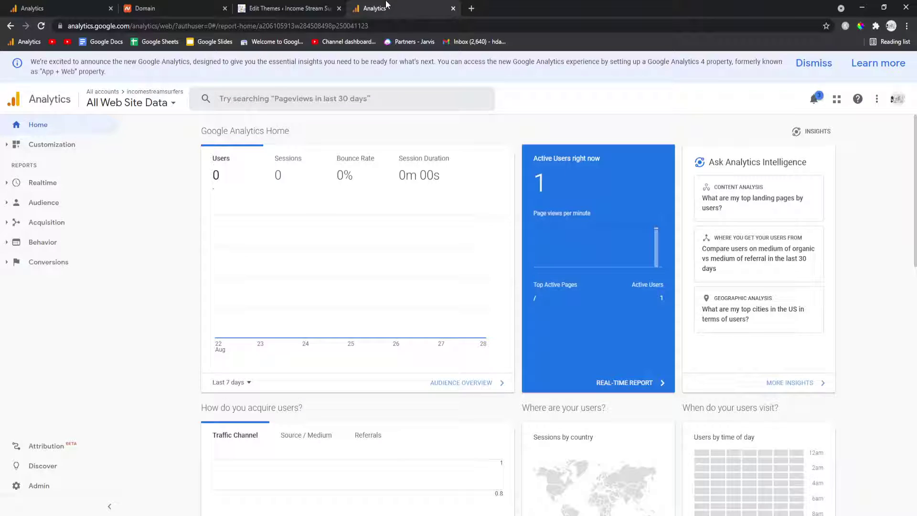
scroll(644, 257, "down", 1)
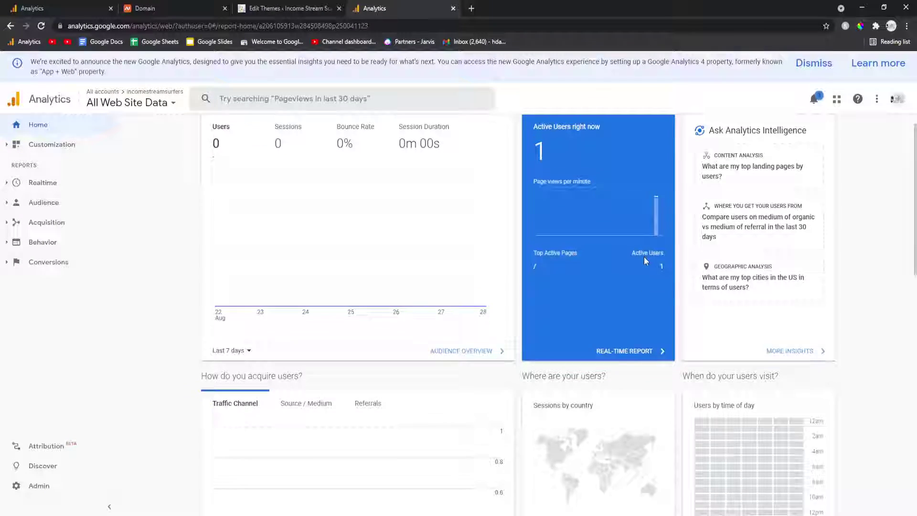
scroll(582, 127, "up", 1)
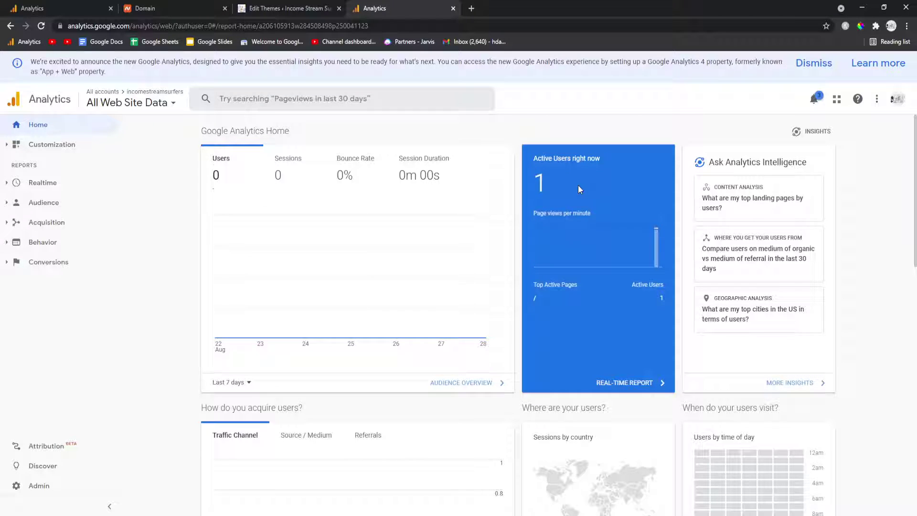
left_click(282, 8)
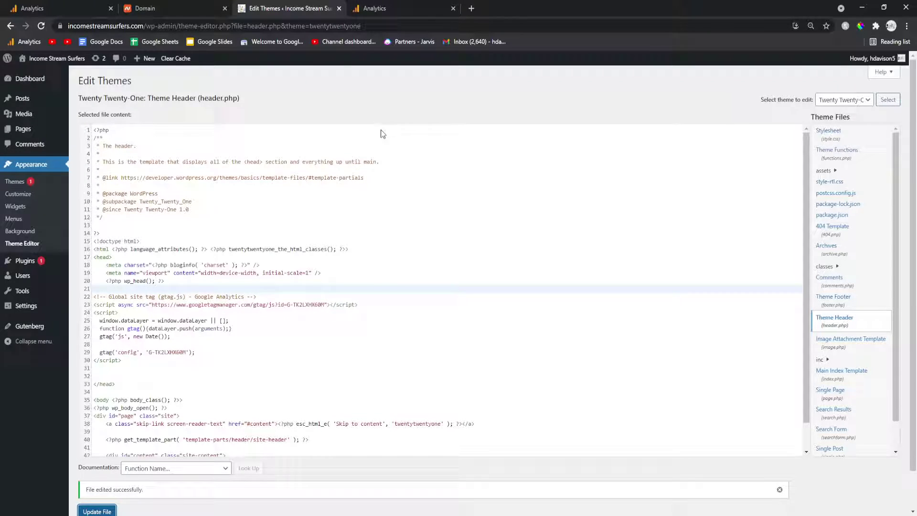
left_click(338, 8)
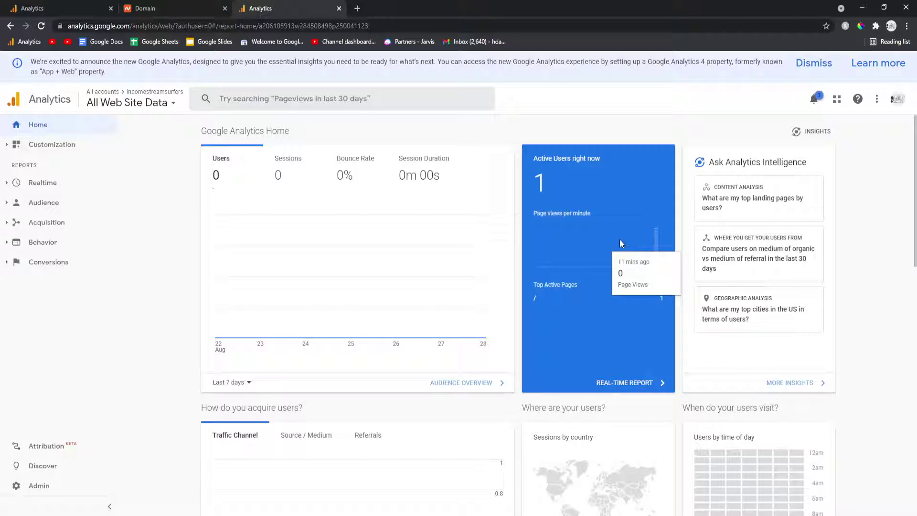
scroll(529, 194, "down", 3)
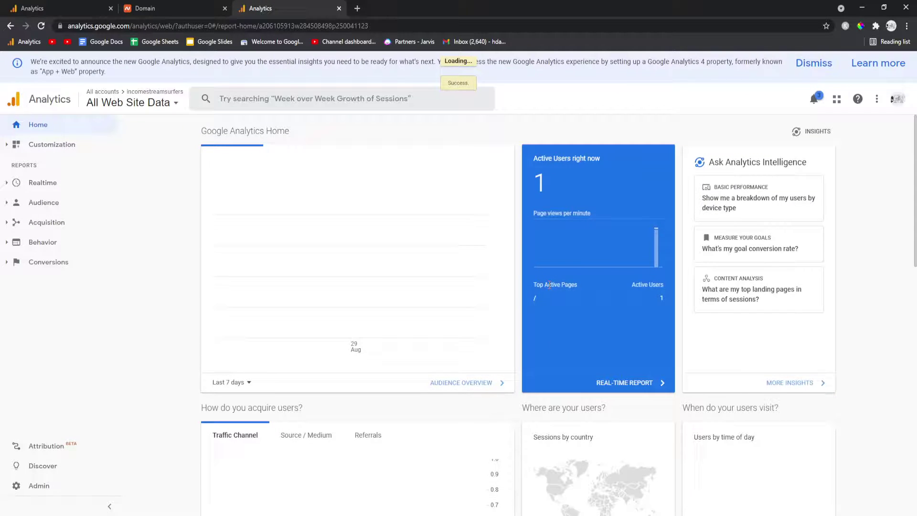
Step: Open and dismiss the property picker, then expand the Behavior reports in the sidebar
double_click(49, 98)
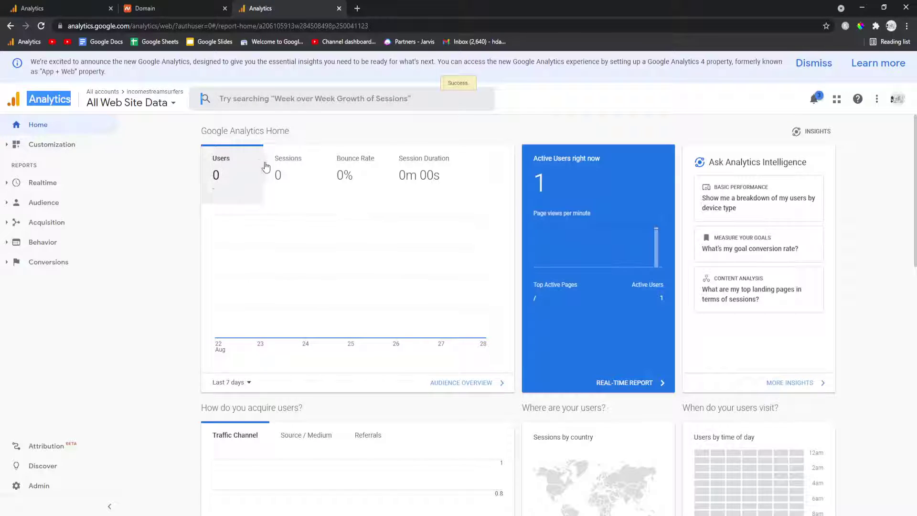
left_click(167, 103)
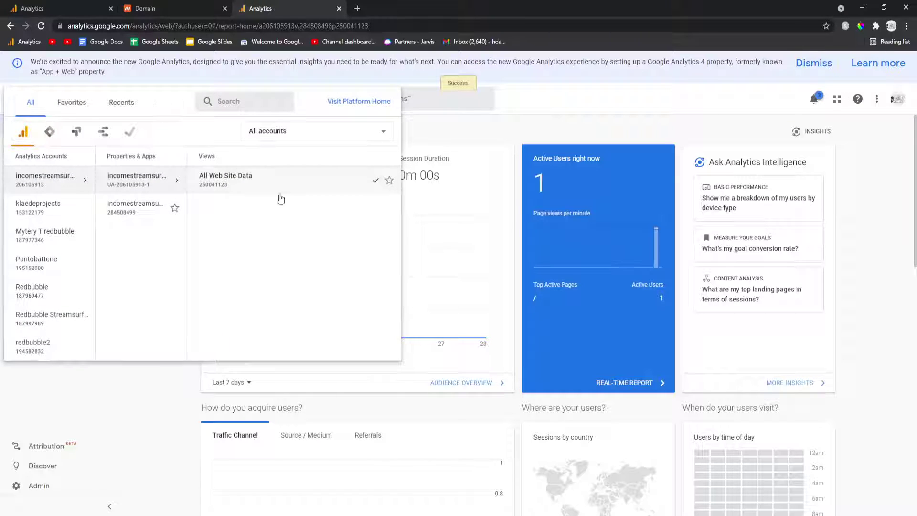
left_click(481, 303)
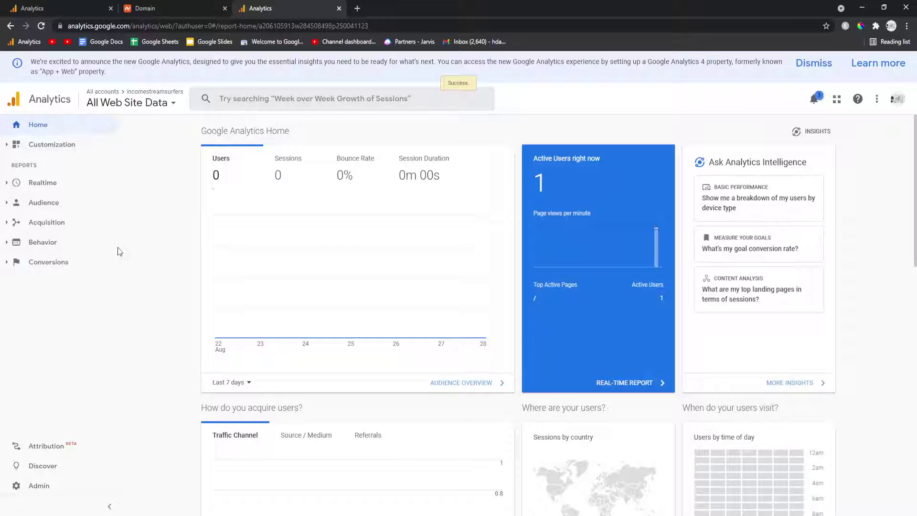
left_click(52, 238)
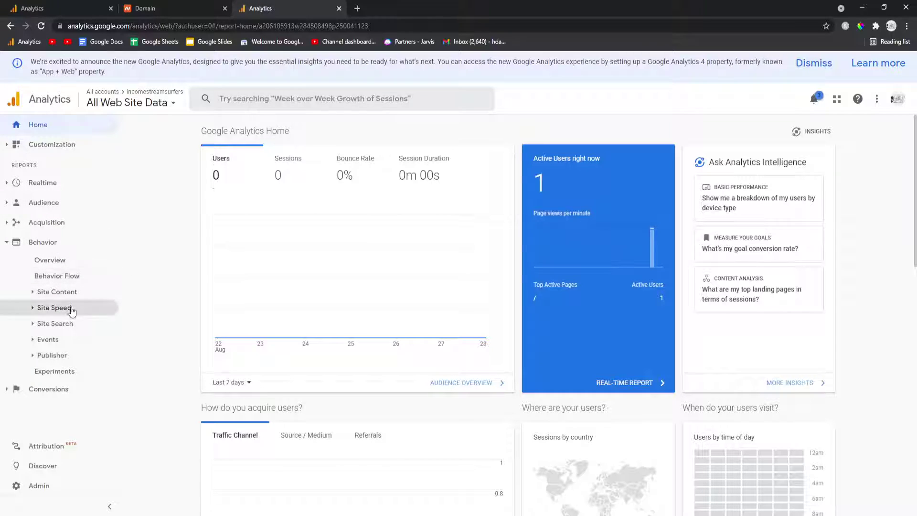
Step: Open Acquisition > Search Console and begin setting up Search Console data sharing
left_click(47, 222)
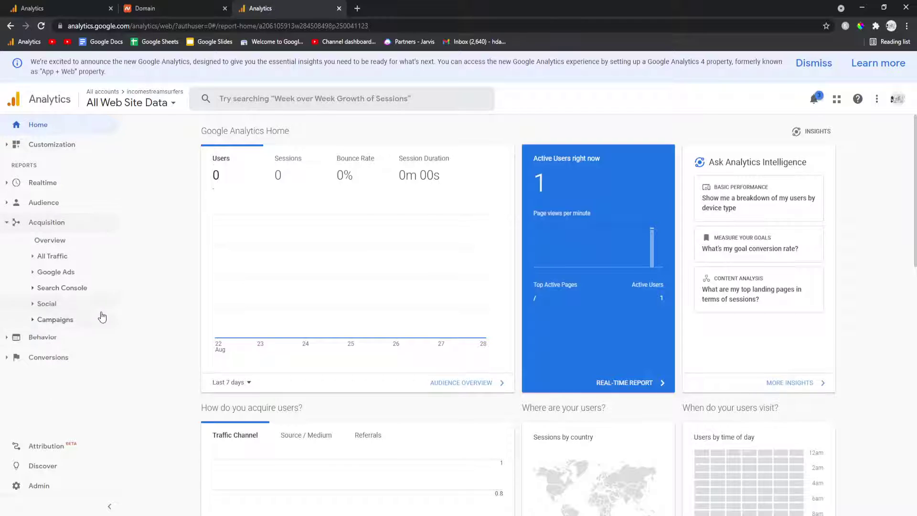
left_click(59, 289)
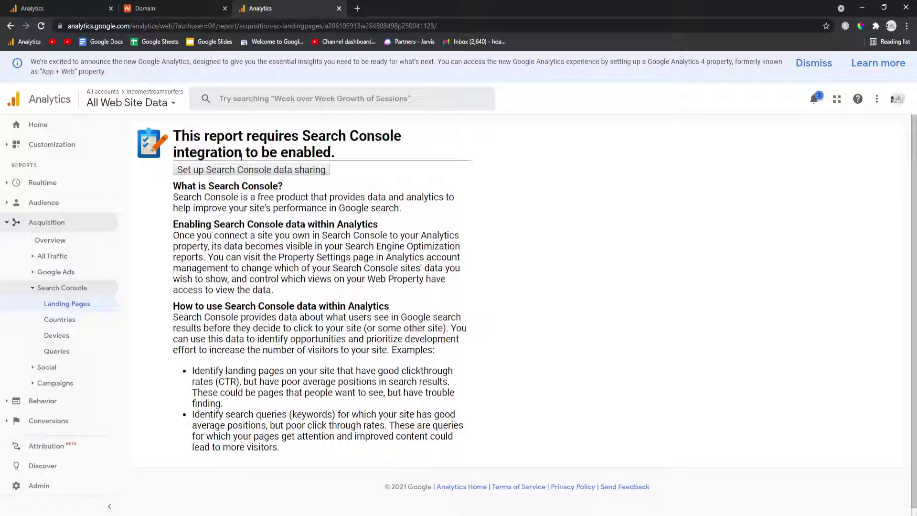
left_click_drag(168, 136, 397, 166)
left_click(397, 166)
left_click(263, 172)
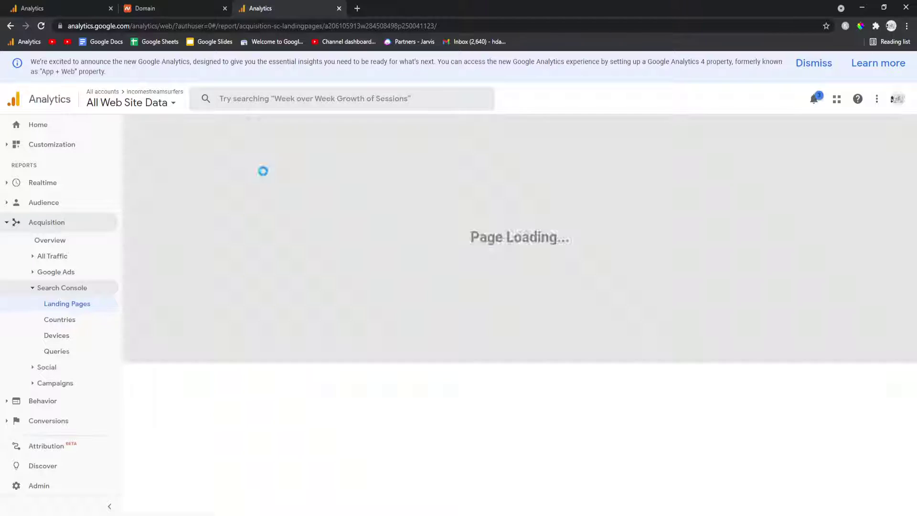
Step: Use Adjust Search Console to begin adding a linked Search Console site
scroll(305, 203, "down", 4)
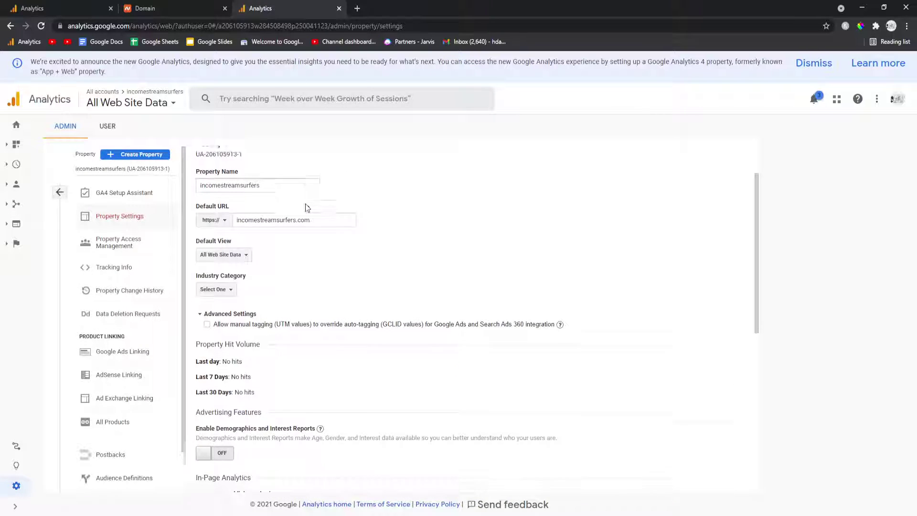
scroll(307, 208, "down", 4)
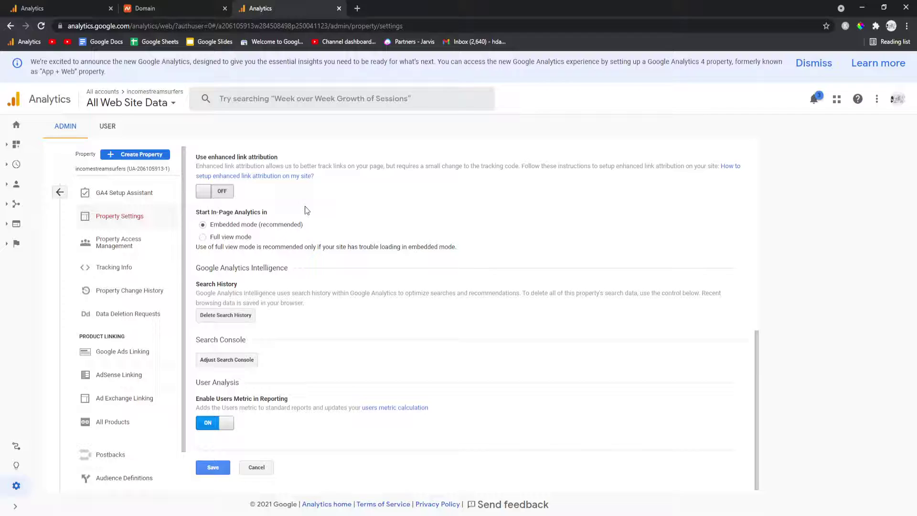
left_click(205, 366)
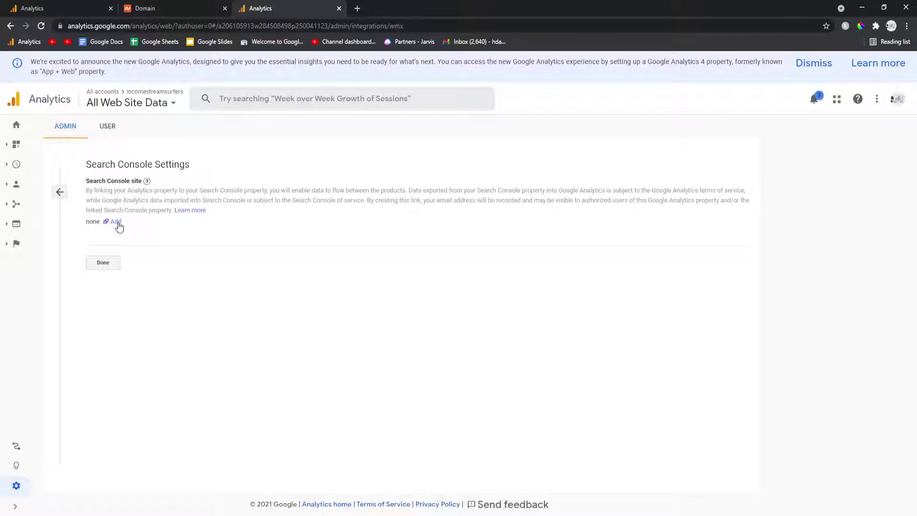
left_click(117, 222)
left_click(381, 237)
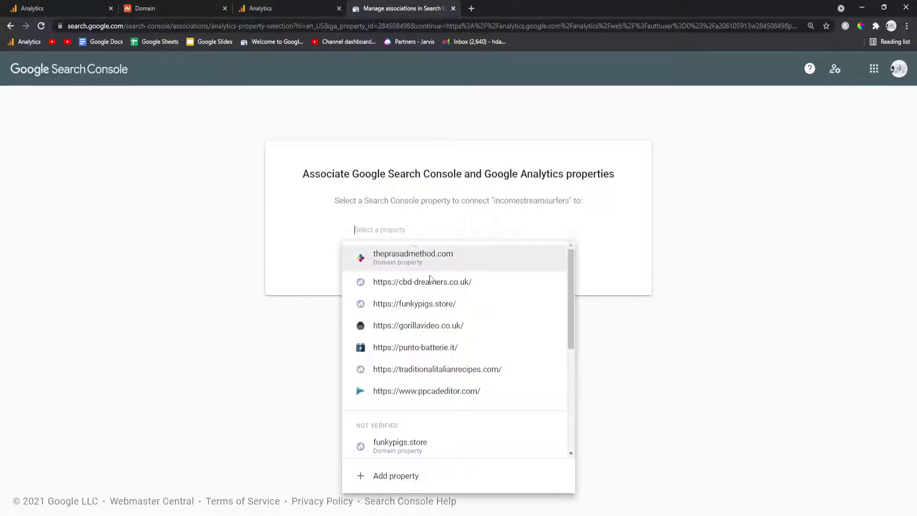
scroll(430, 287, "down", 4)
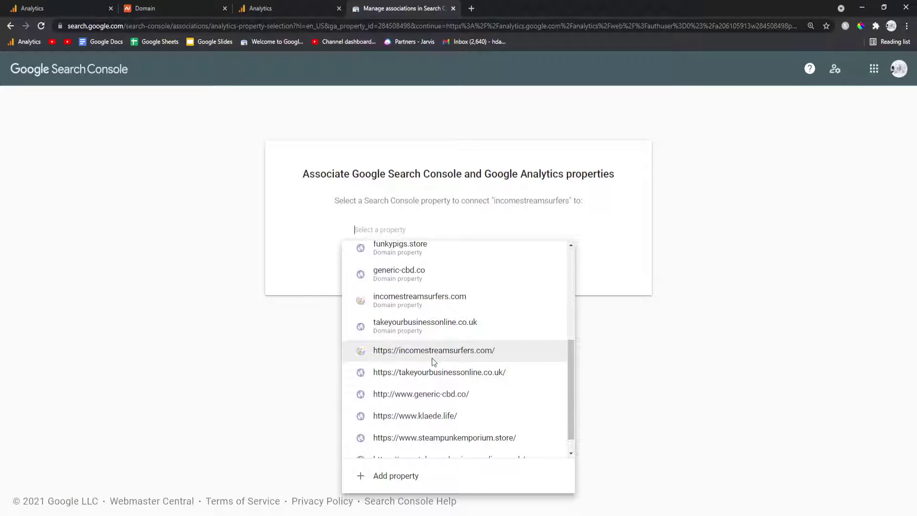
left_click(434, 353)
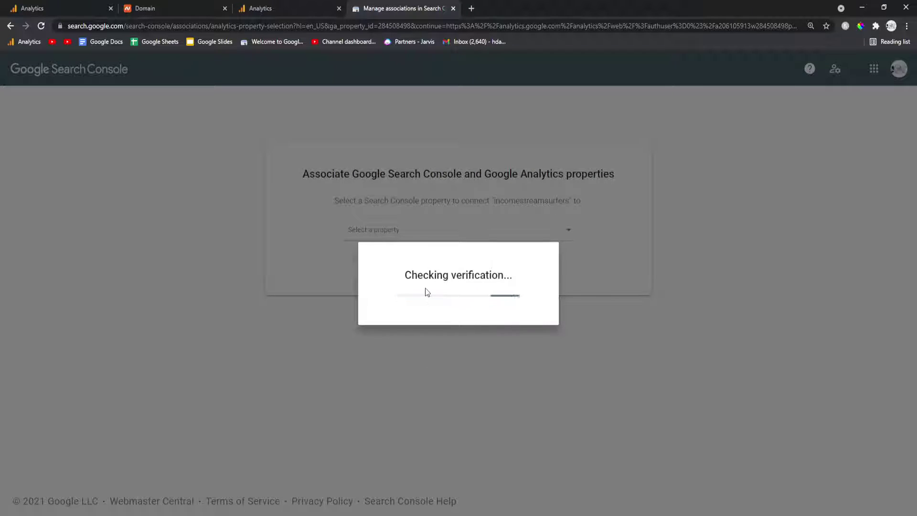
Step: Attempt ownership verification with the Google Analytics method, which fails, then return to Analytics
scroll(439, 315, "down", 1)
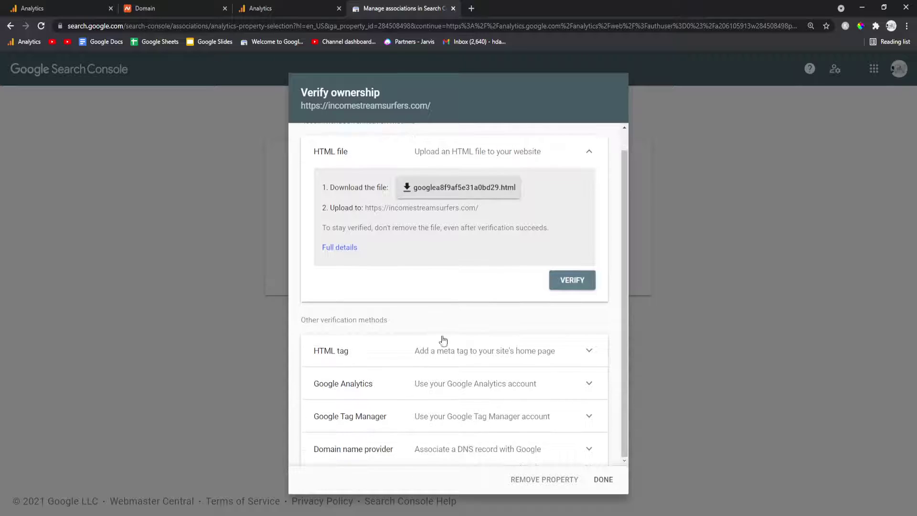
left_click(443, 347)
scroll(466, 372, "down", 2)
scroll(466, 372, "down", 2)
left_click(410, 390)
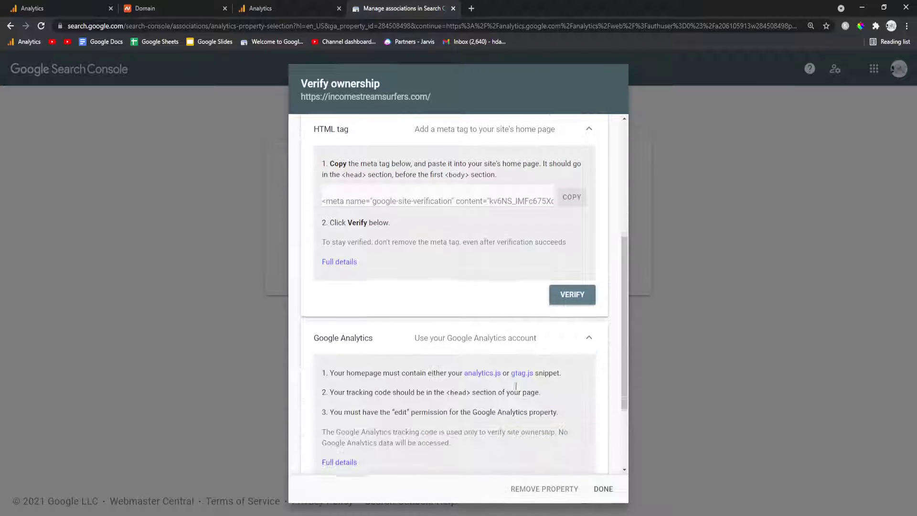
scroll(526, 382, "down", 2)
left_click(569, 400)
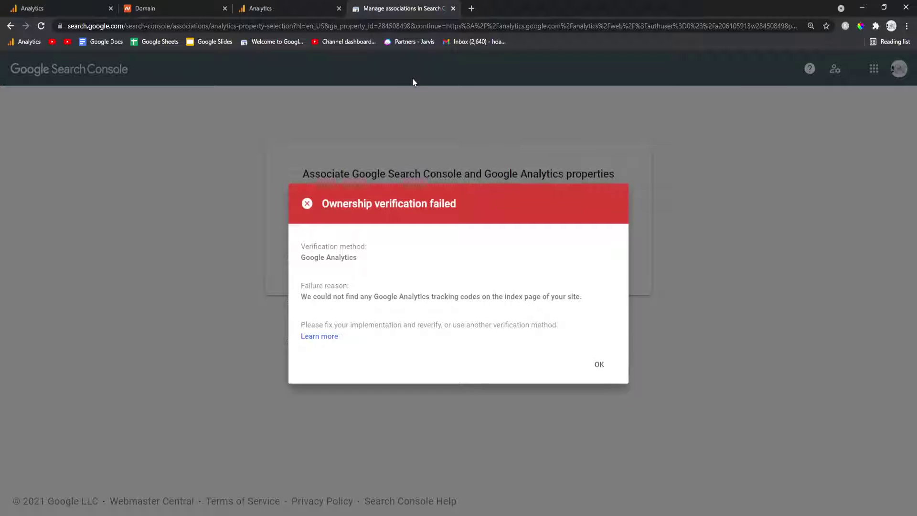
left_click(311, 8)
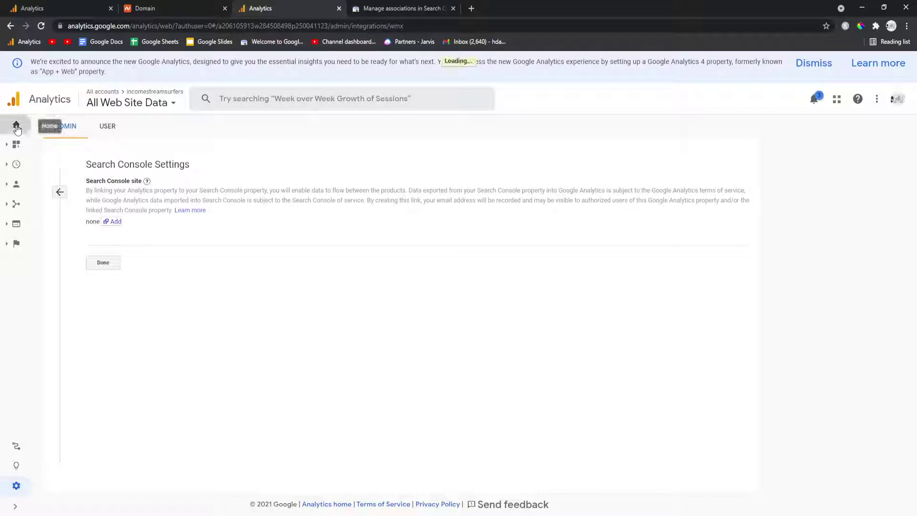
Step: Return to the Analytics home dashboard and load incomestreamsurfers.com in a new tab
left_click(16, 125)
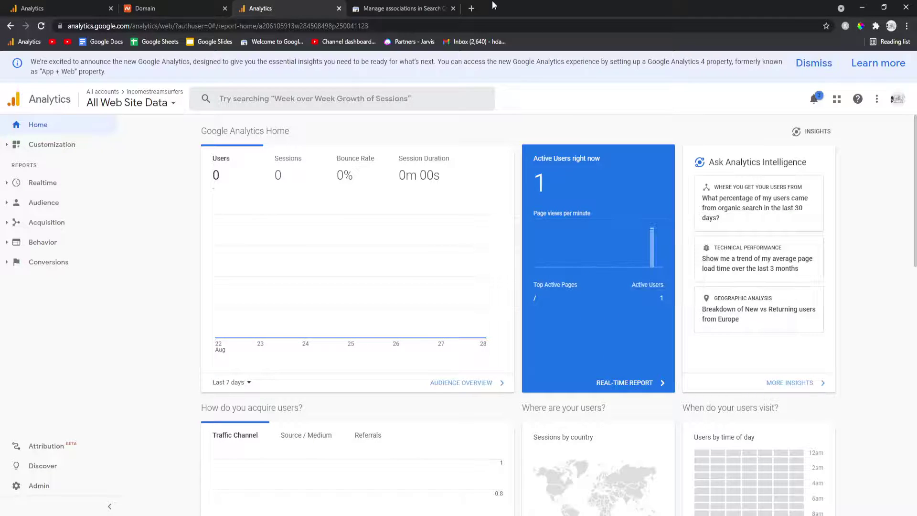
left_click(472, 8)
type("income")
key("Return")
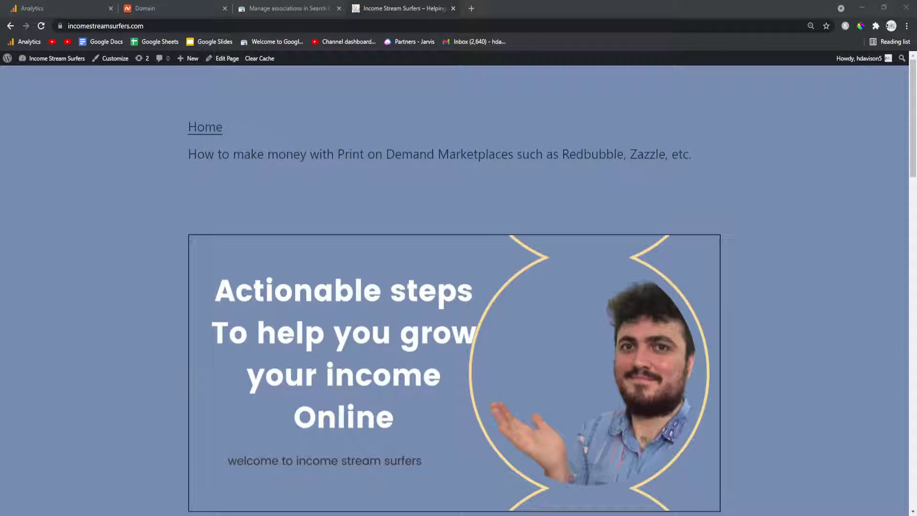
Step: Scroll the live incomestreamsurfers.com homepage down toward the 'Proudly powered by WordPress' footer
scroll(446, 180, "down", 15)
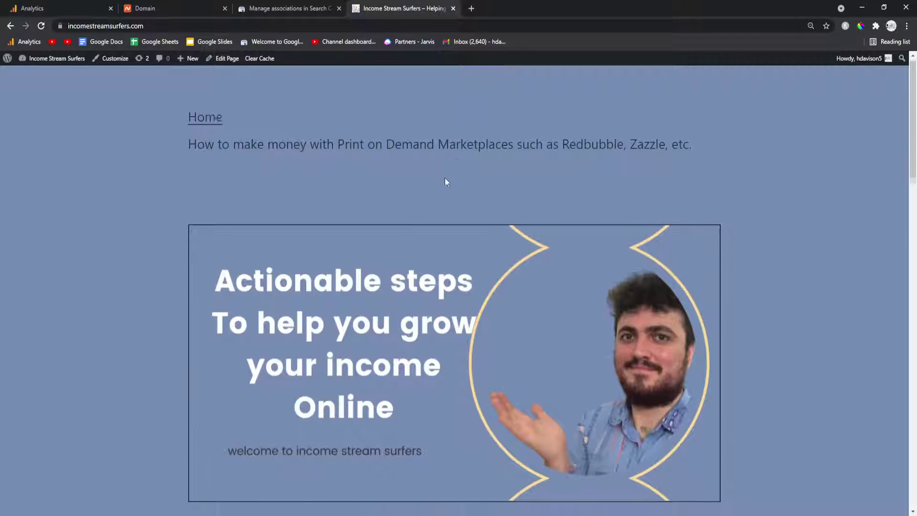
scroll(409, 260, "down", 10)
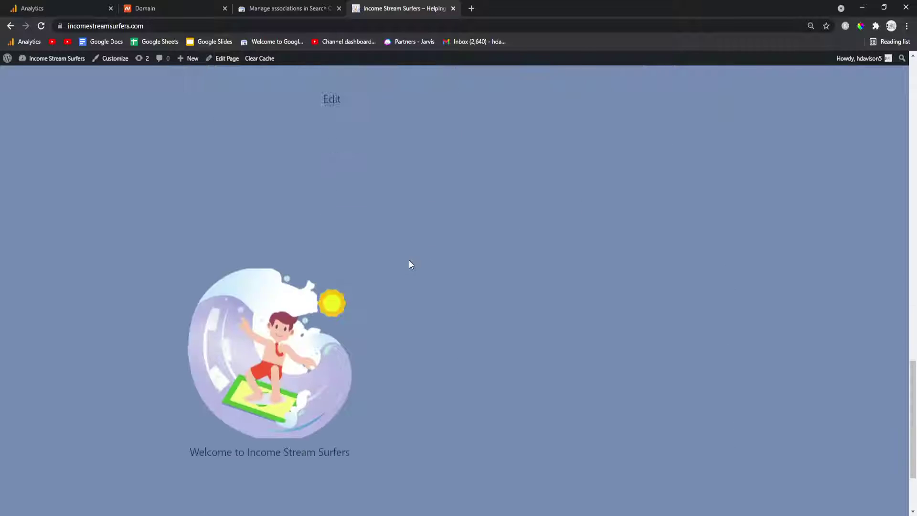